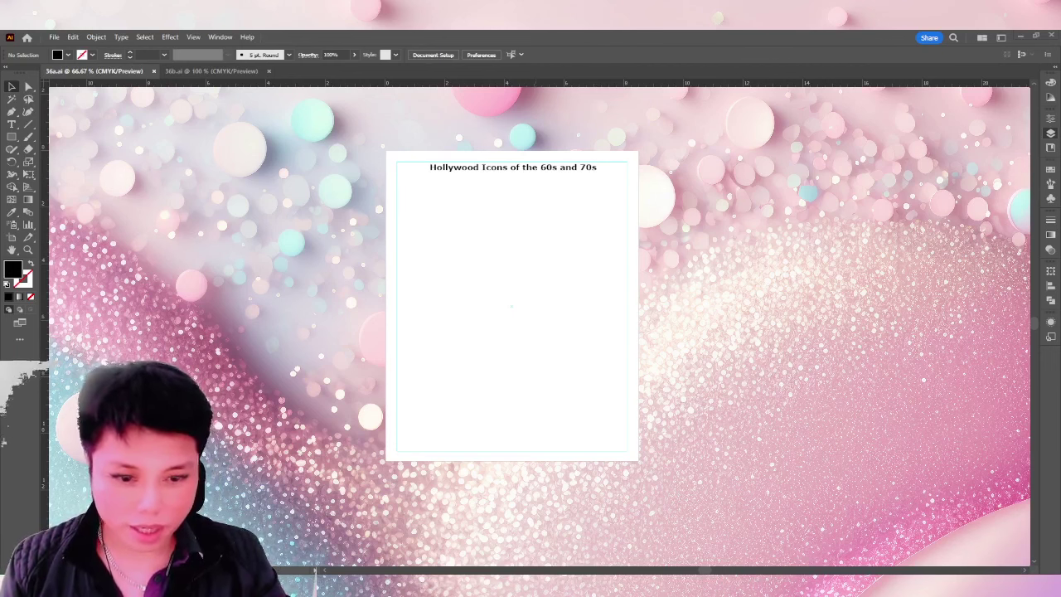
Replace the Across clue text with the actor clues 4 through 25
left_click(211, 71)
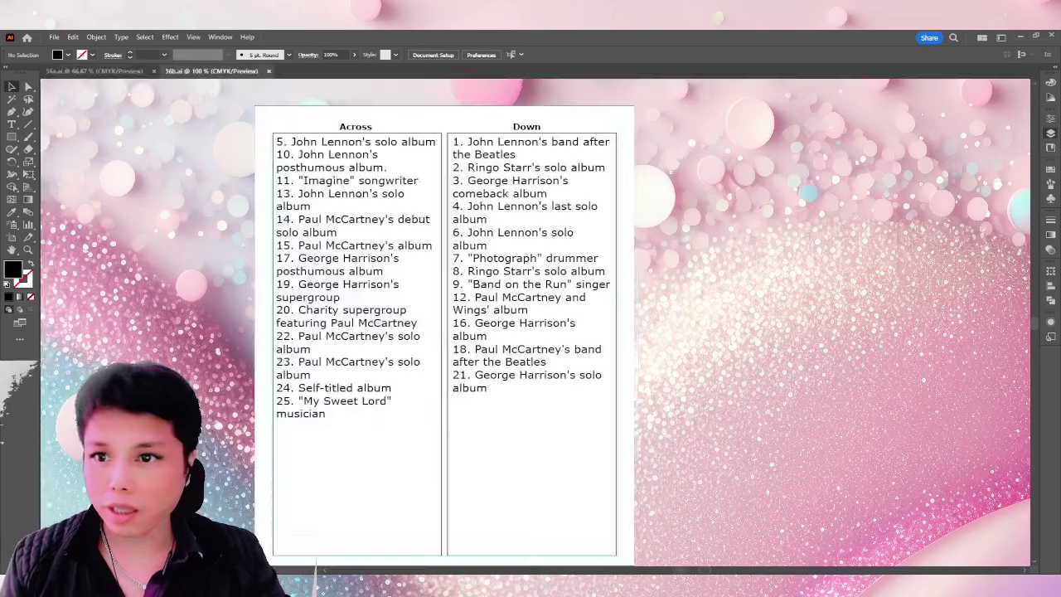
left_click(12, 124)
left_click(382, 164)
key("ctrl+a")
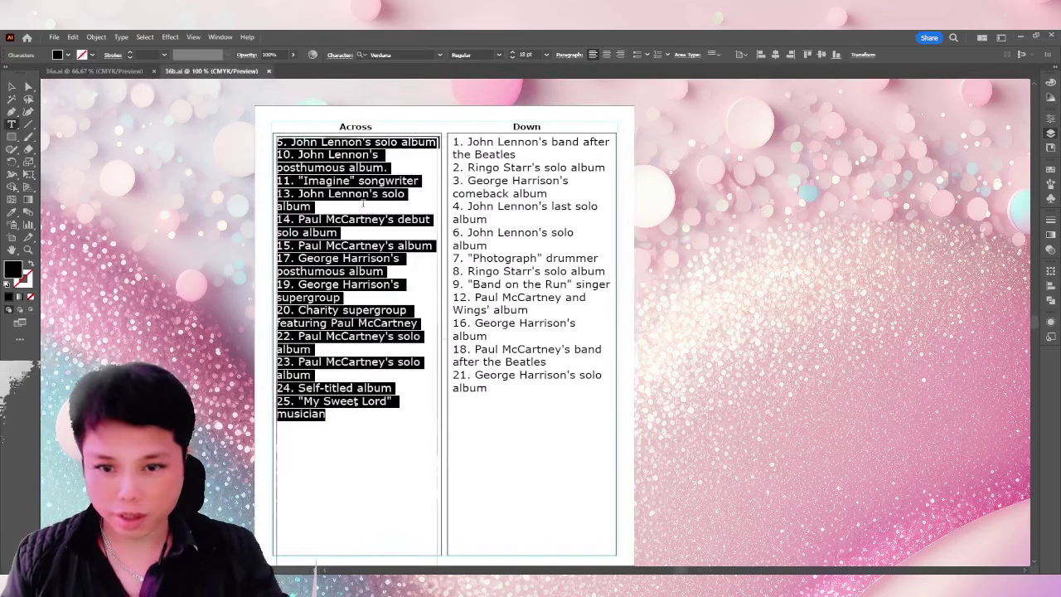
key("BackSpace")
type("4. \"The Graduate\" actor 5. \"The Godfather\" actor 6. \"Gentlemen Prefer Blondes\" actress 10. \"One Million Years B.C.\" actress 15. \"Cool Hand Luke\" actor and philanthropist 17. \"Rebel Without a Cause\" actor 21. \"Taxi Driver\" and \"The Godfather Part II\" actor 22. French bombshell 23. James Bond actor")
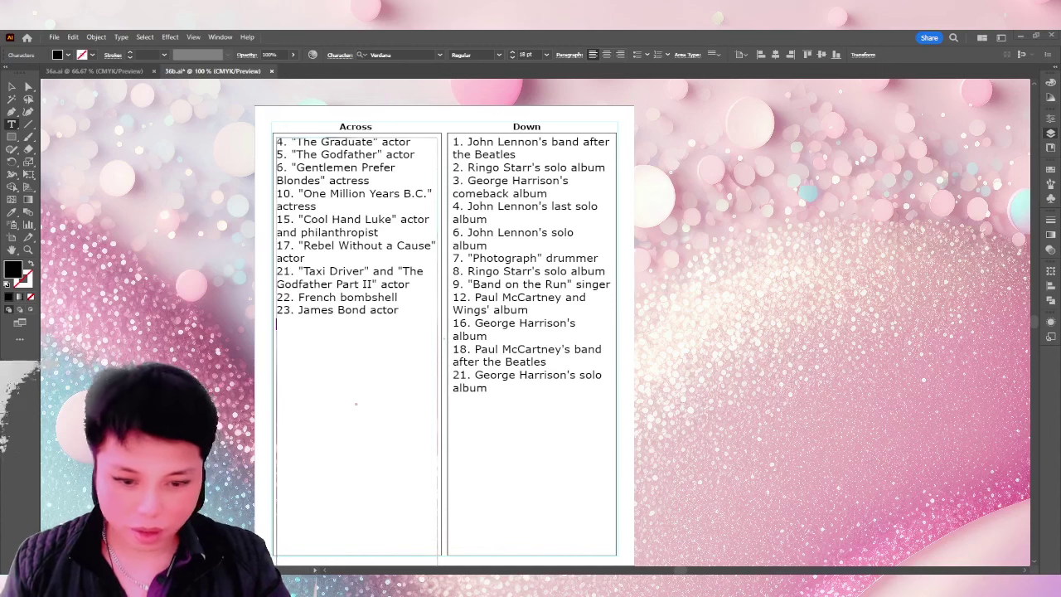
type("24. \"Mary Poppins\" and \"The Sound of Music\" star 25. \"Funny Girl\" actress and singer")
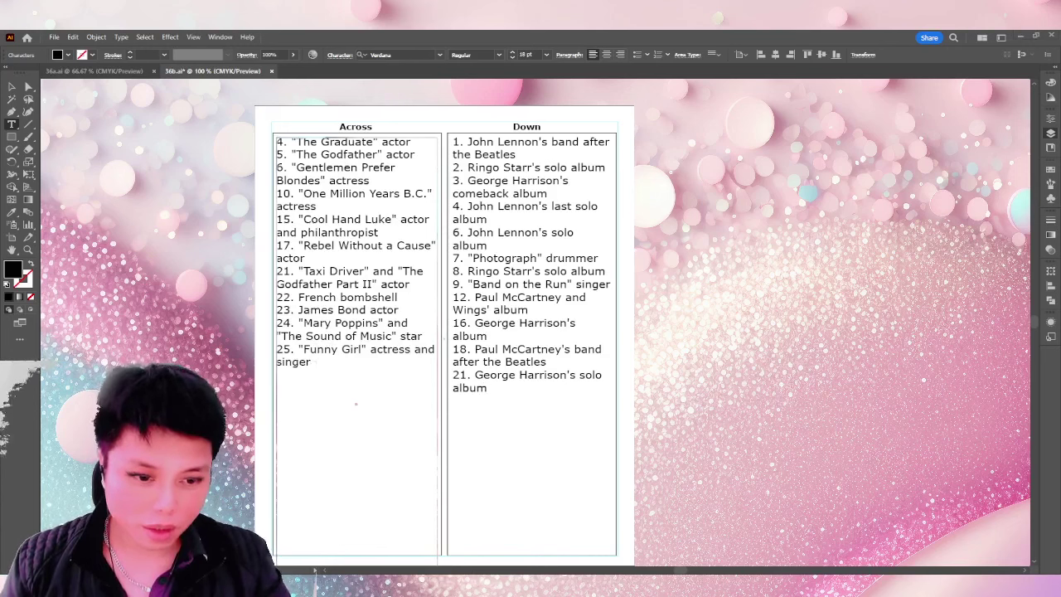
Replace the Down clue text with the actor clues 1 through 20
left_click_drag(487, 286, 513, 318)
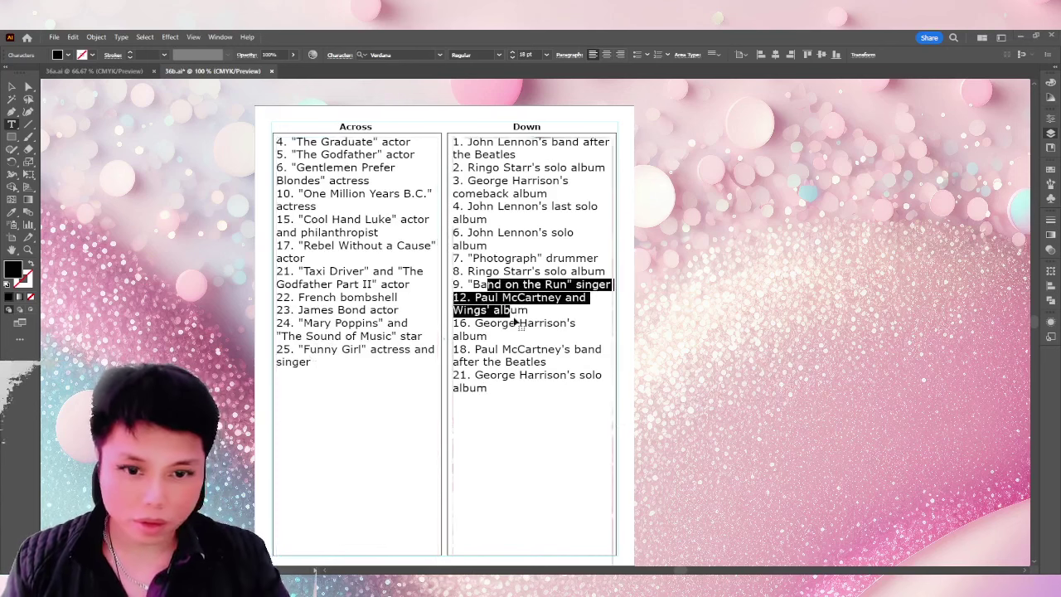
key("ctrl+a")
key("Delete")
type("1. \"Easy Rider\" star 2. \"One Flew Over the Cuckoo's Nest\" actor 3. \"Bullitt\" leading man 7. \"West Side Story\" actress 8. \"Dirty Harry\" tough guy 9. First Black actor to win an Oscar for Best Actor 11. Italian leading lady")
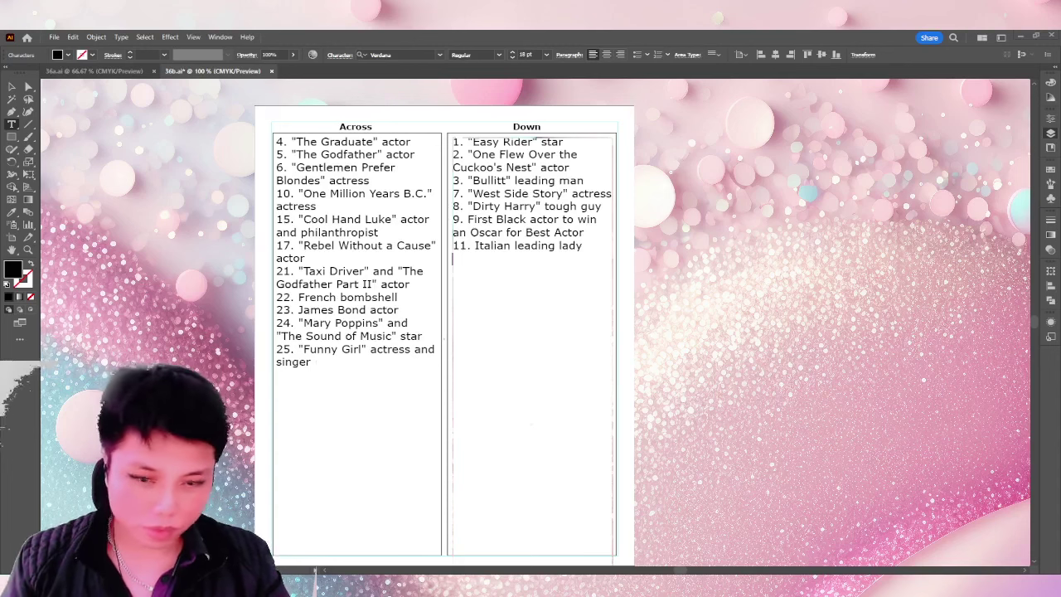
type("12. \"Jailhouse Rock\" King of Rock and Roll 13. \"Cleopatra\" leading lady 14. \"Viva Las Vegas\" actress and singer 16. \"Love Story\" actress 18. \"Breakfast at Tiffany's\" star 19. \"Barbarella\" actress and activist 20. \"Butch Cassidy and the Sundance Kid\" actor")
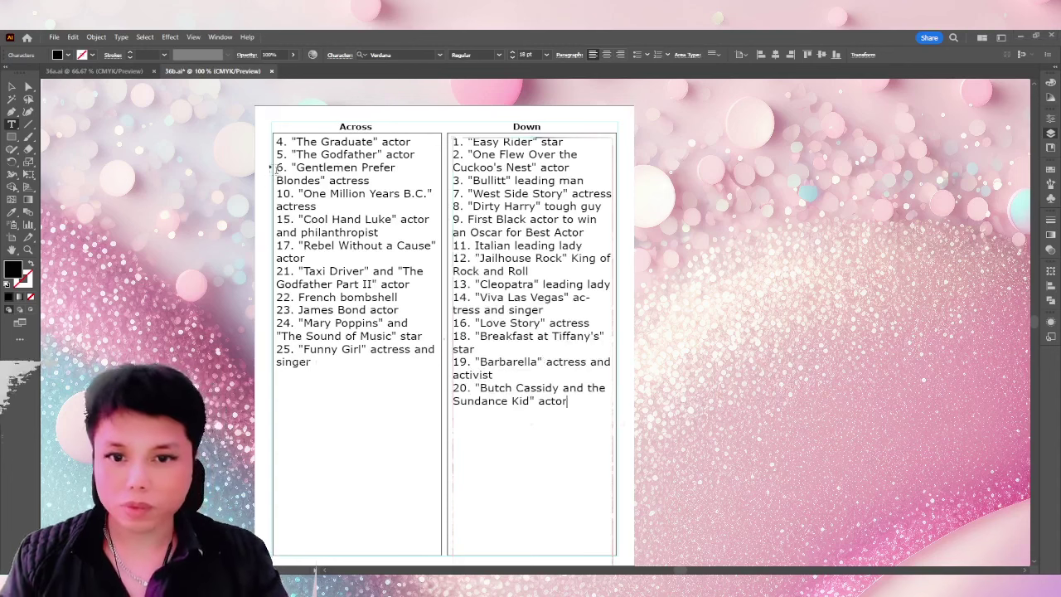
key("Escape")
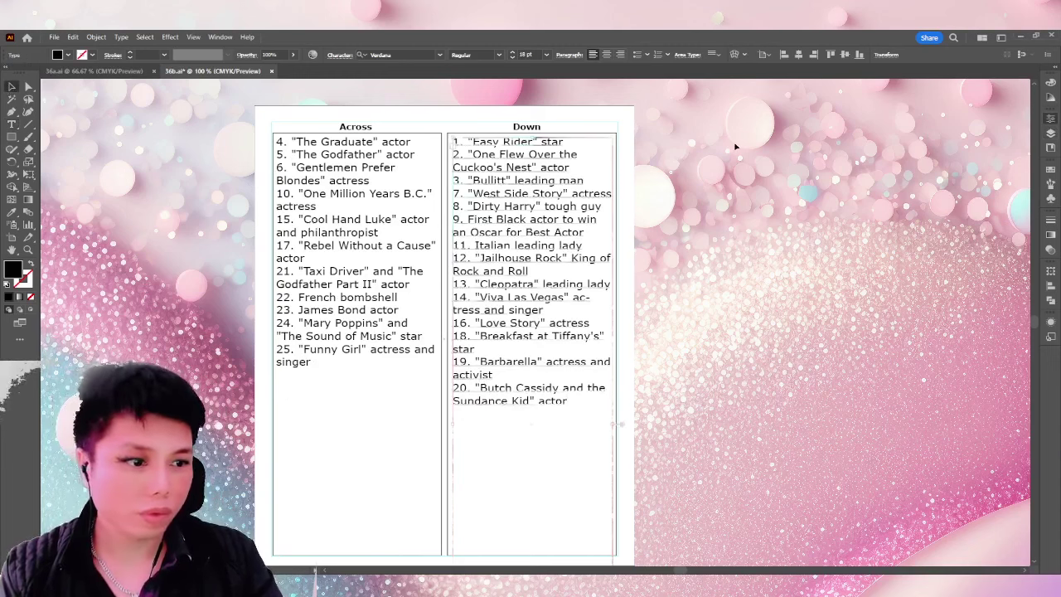
Remove the hyphen break so 'actress' stays whole in Down clue 14, then save
left_click(734, 146)
key("t")
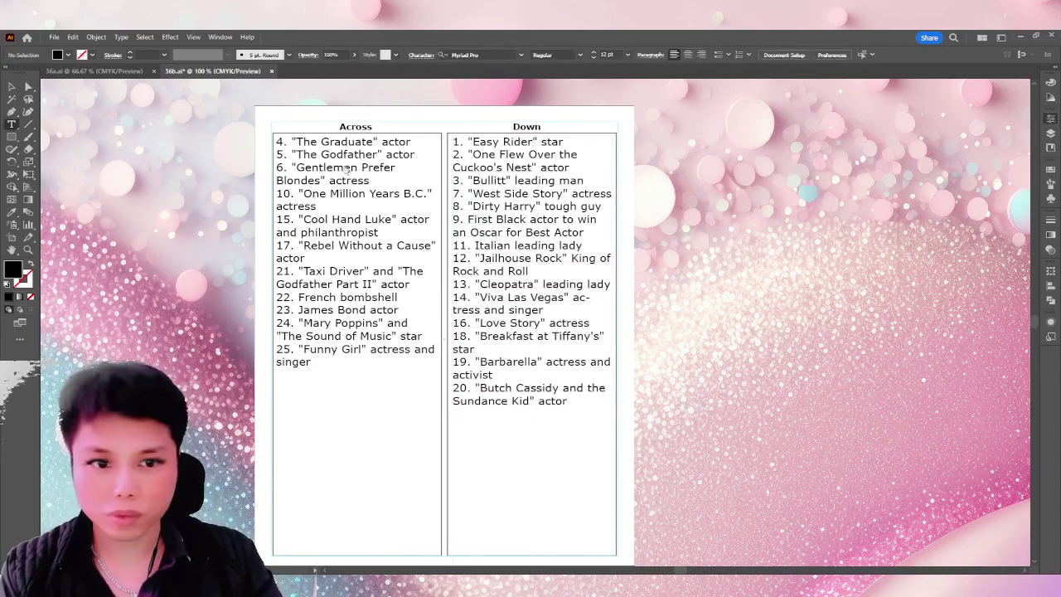
left_click(582, 301)
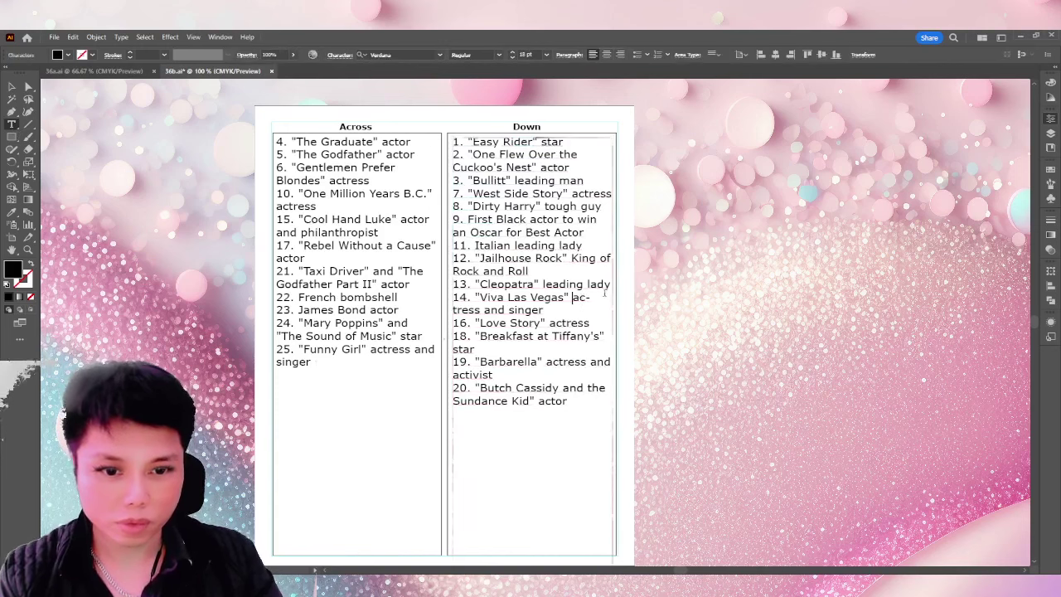
key("Delete")
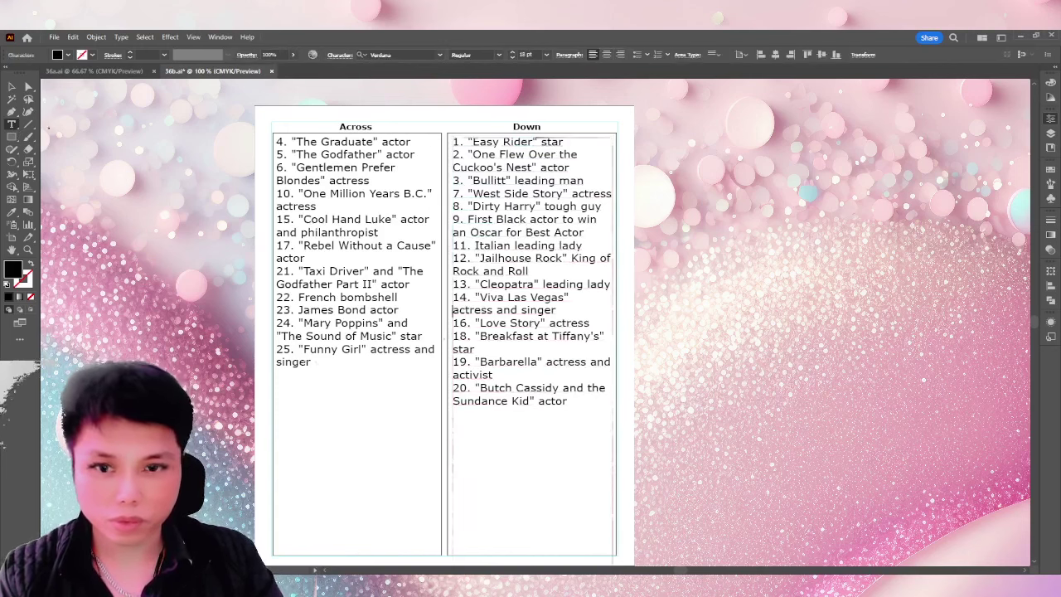
key("Escape")
left_click(625, 169)
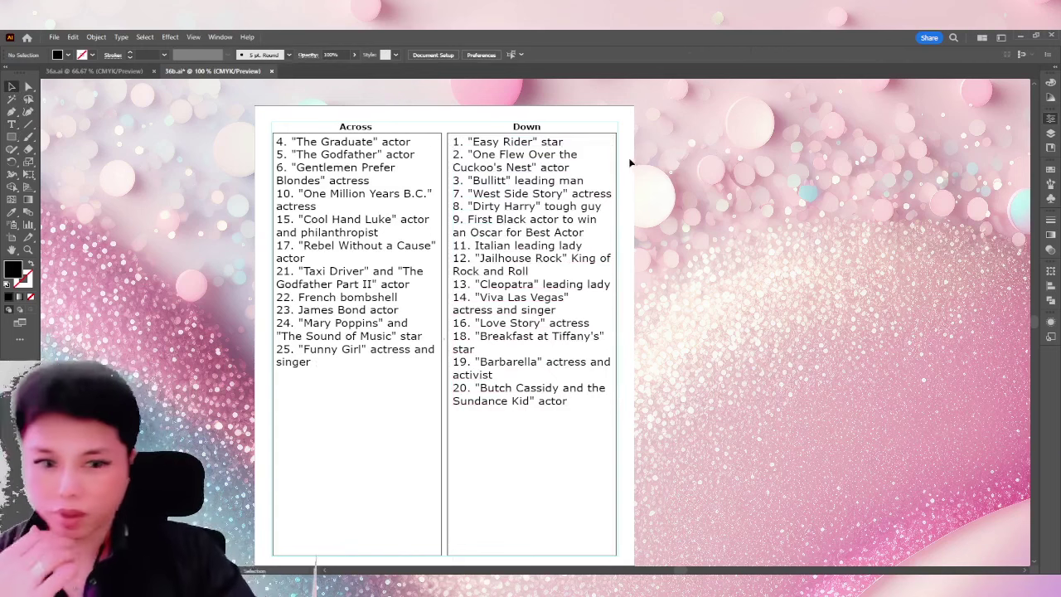
key("ctrl+s")
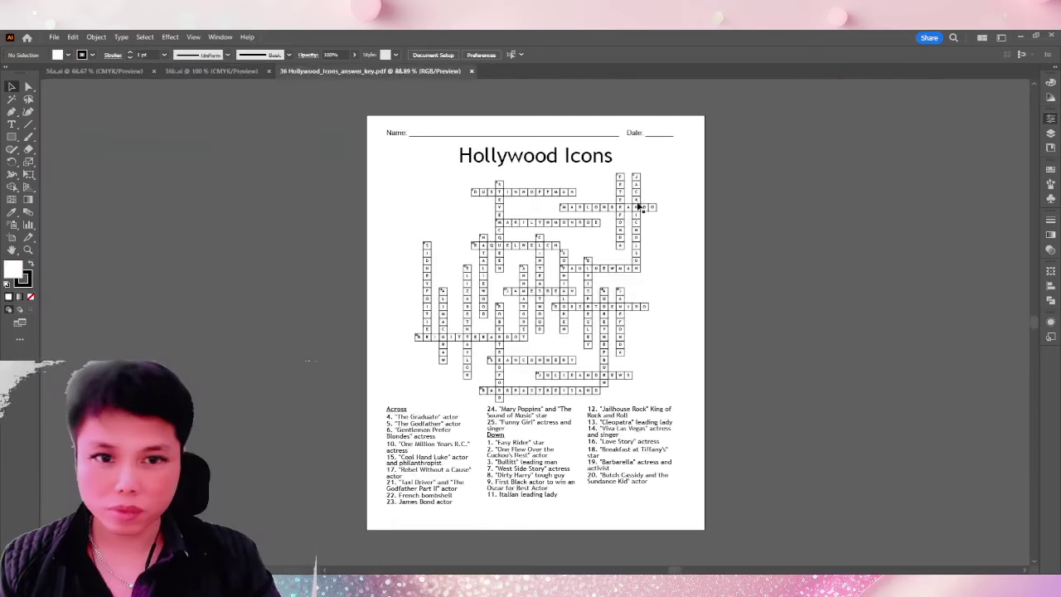
Delete the Name and Date line from the top of the answer key
left_click(28, 86)
scroll(390, 132, "up", 1)
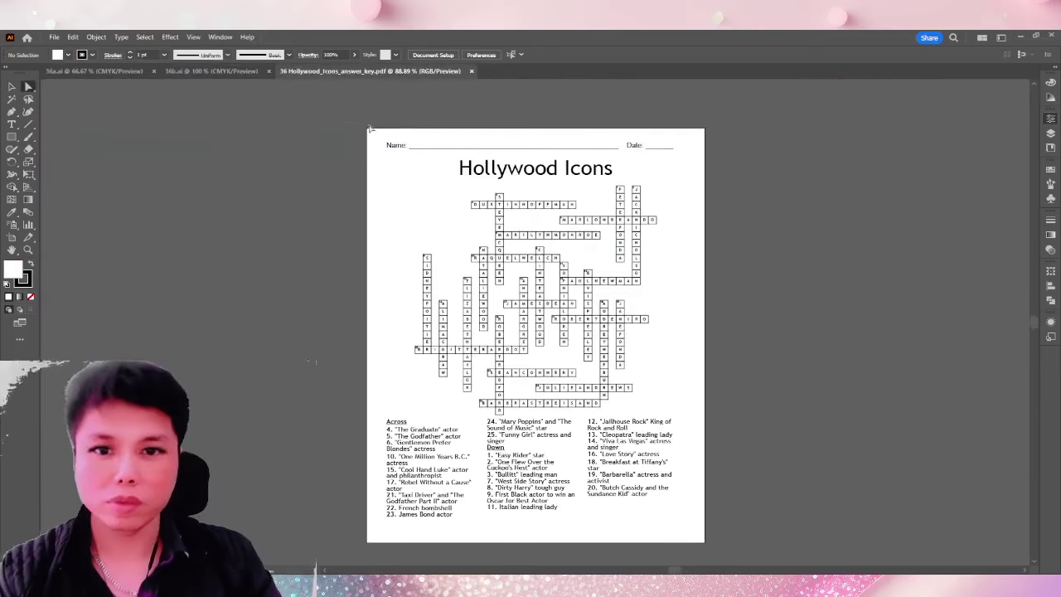
left_click_drag(371, 130, 687, 149)
key("Delete")
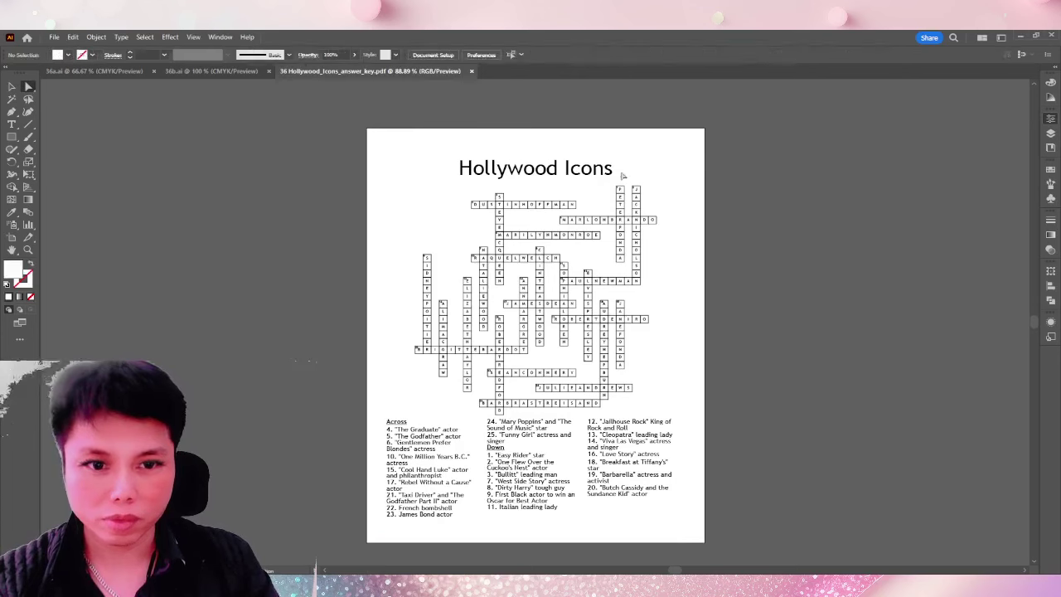
left_click(456, 205)
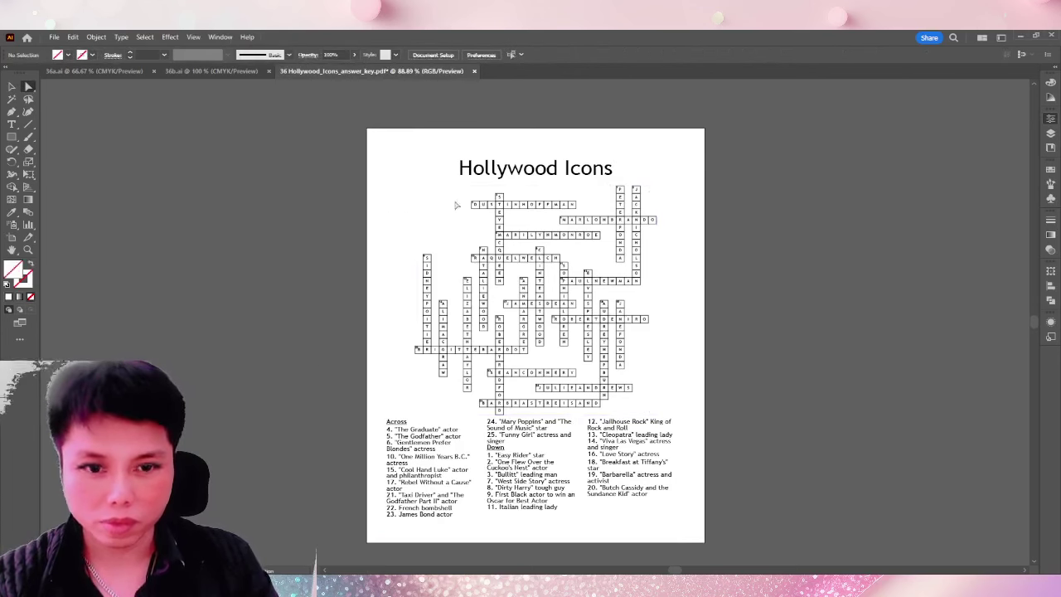
Select the whole crossword grid group and go back to the 36a.ai document
key("v")
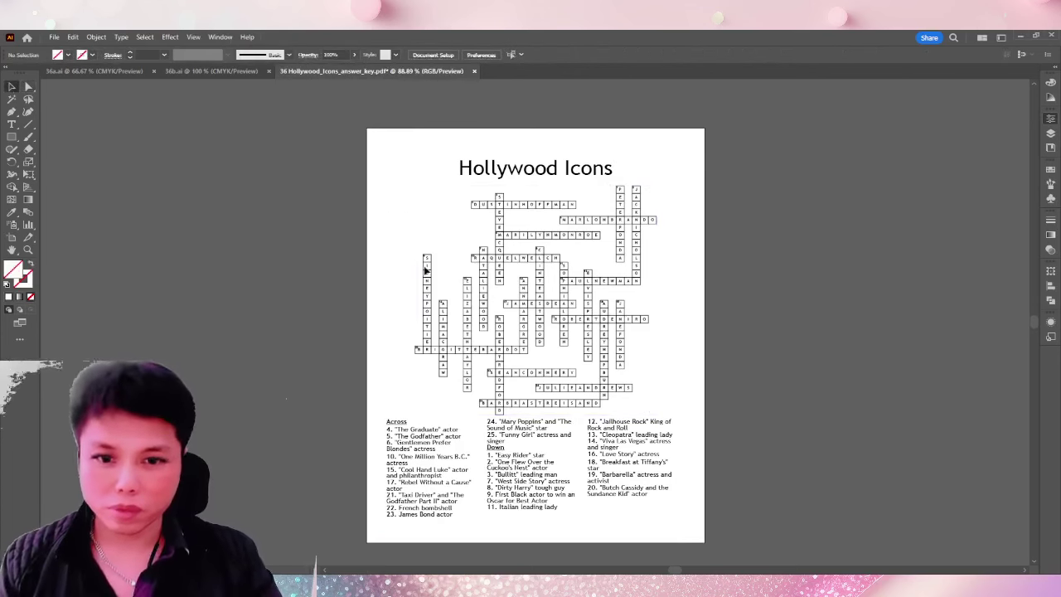
left_click(425, 271)
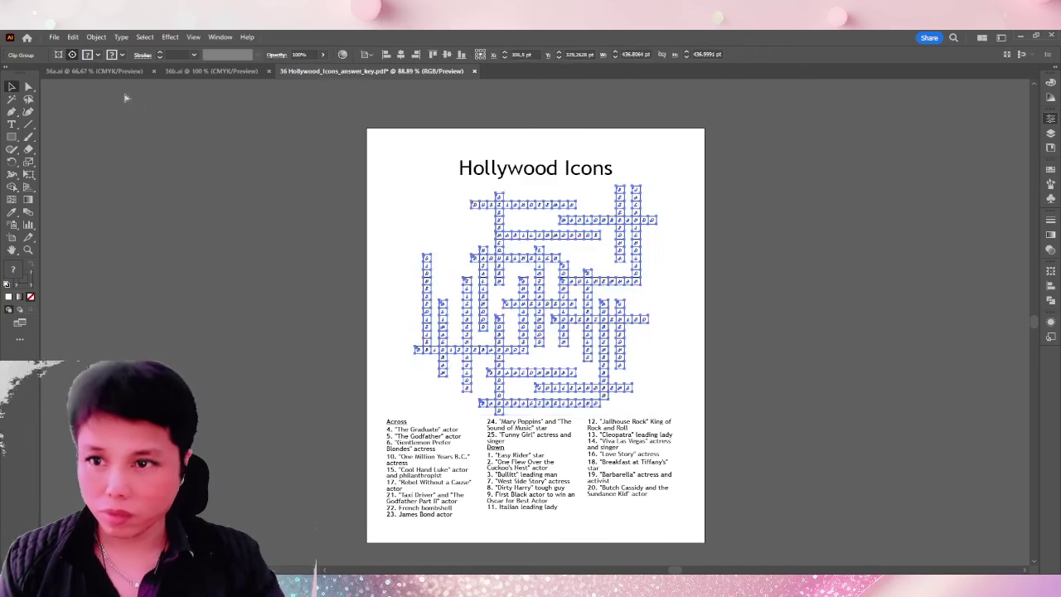
left_click(70, 72)
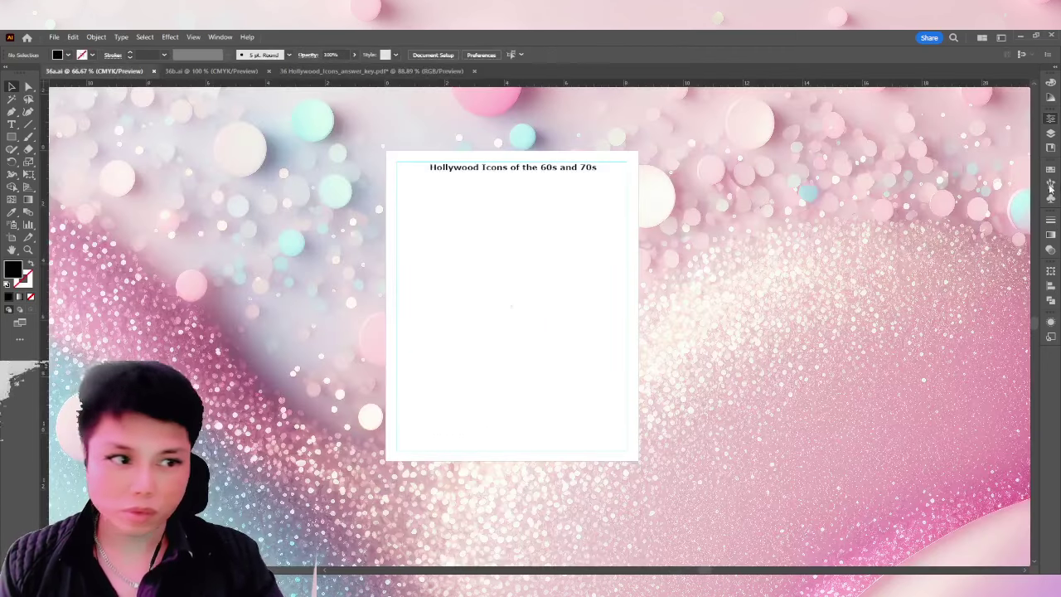
Paste the crossword grid below the title, centred horizontally and vertically on the artboard
scroll(557, 240, "right", 3)
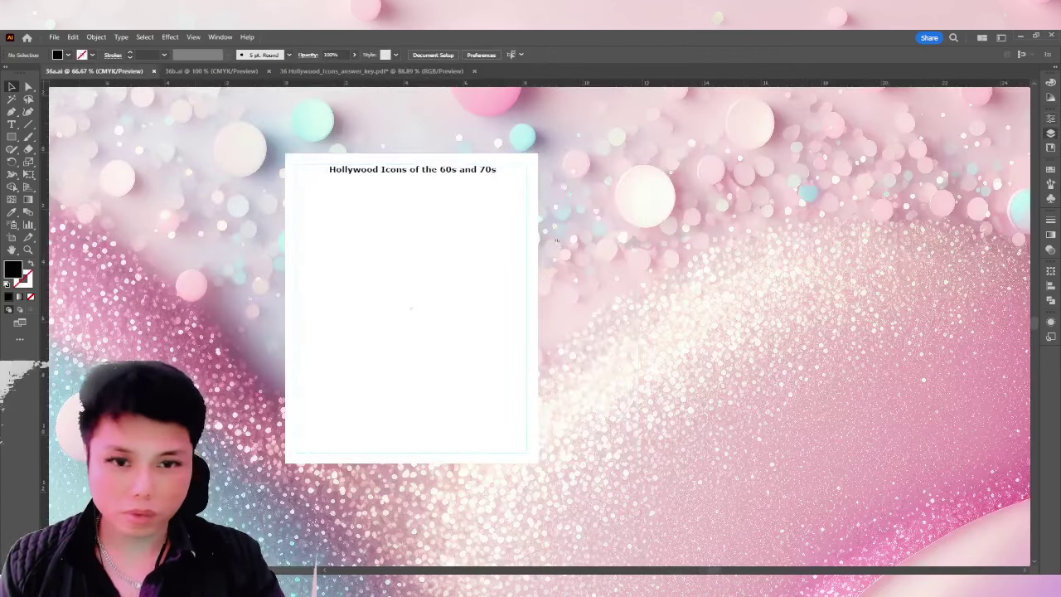
key("ctrl+v")
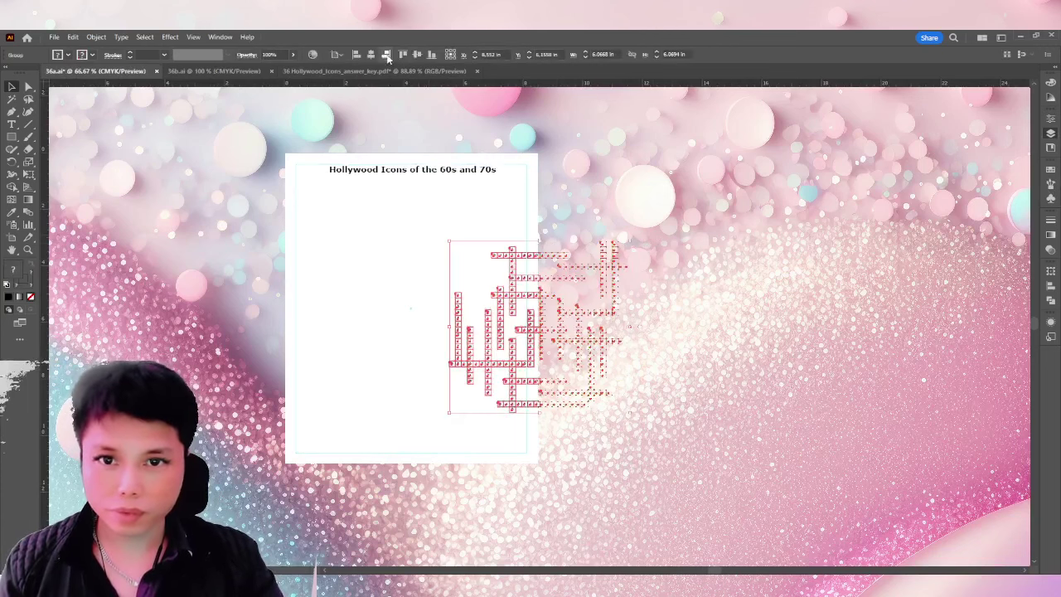
left_click(370, 53)
left_click(418, 54)
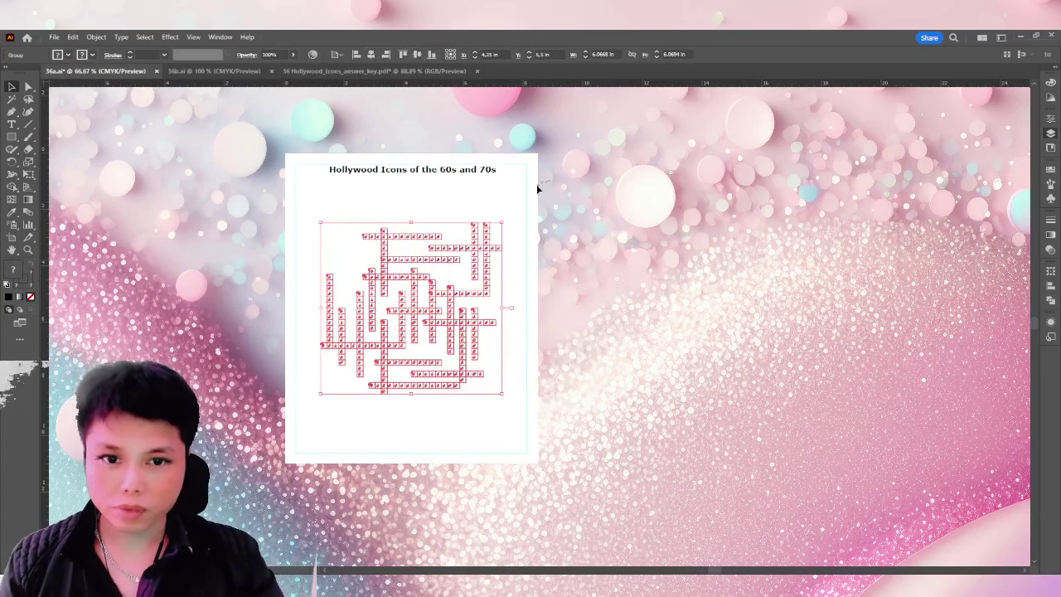